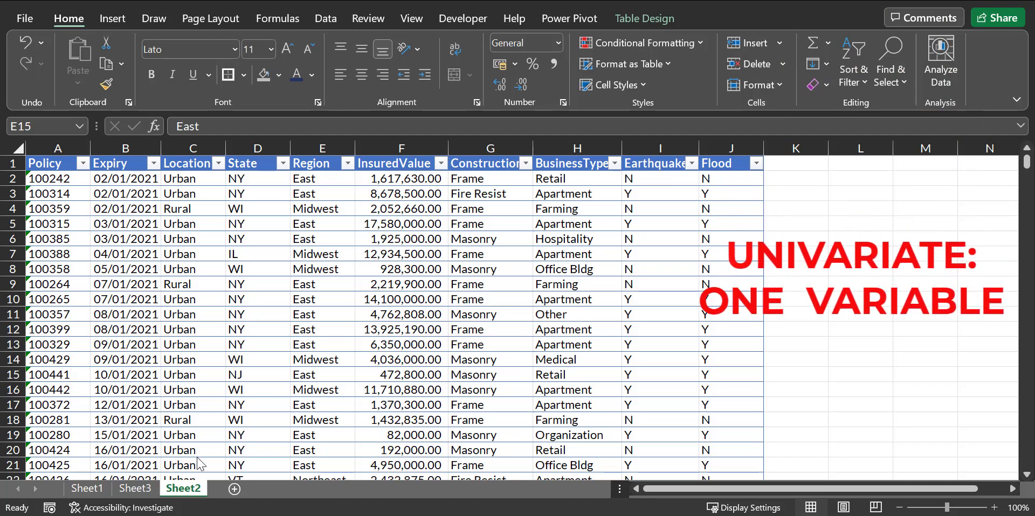
Compare the Location column of the Sheet2 data with the Rural and Urban counts in Sheet3's Location pivot table
left_click(136, 489)
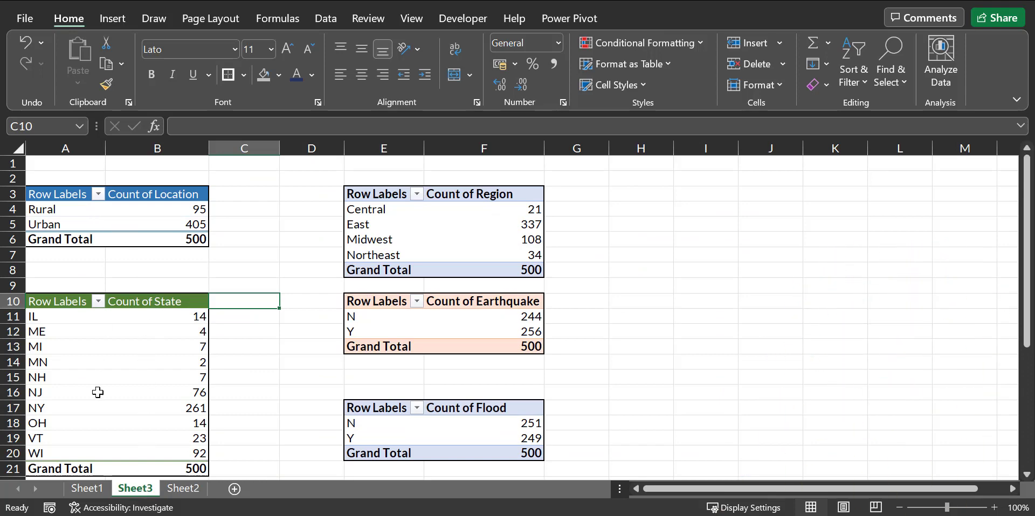
left_click(183, 489)
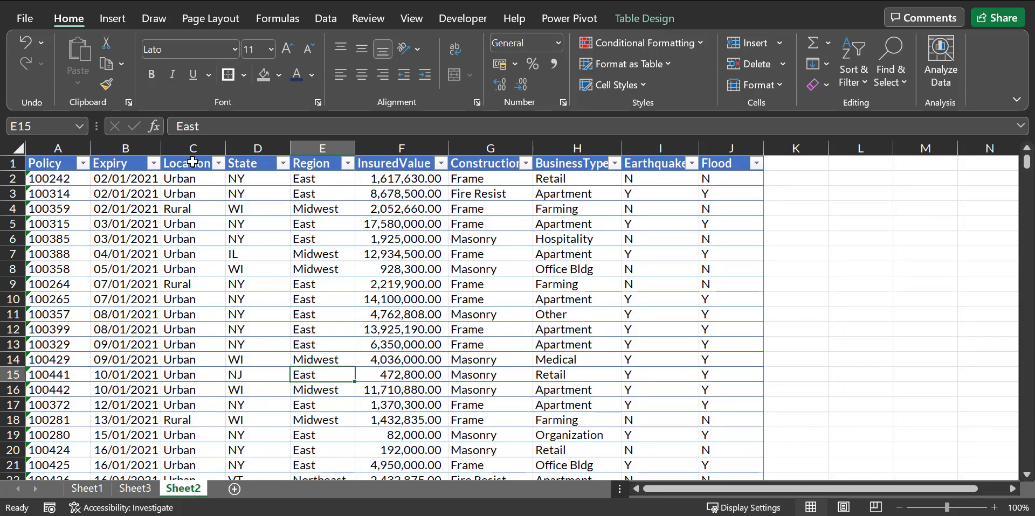
left_click(194, 152)
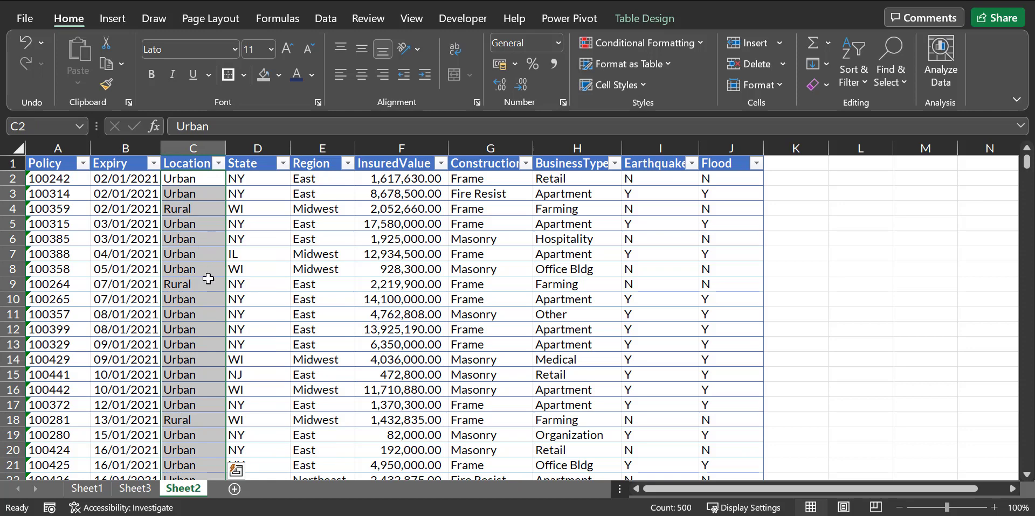
left_click(134, 488)
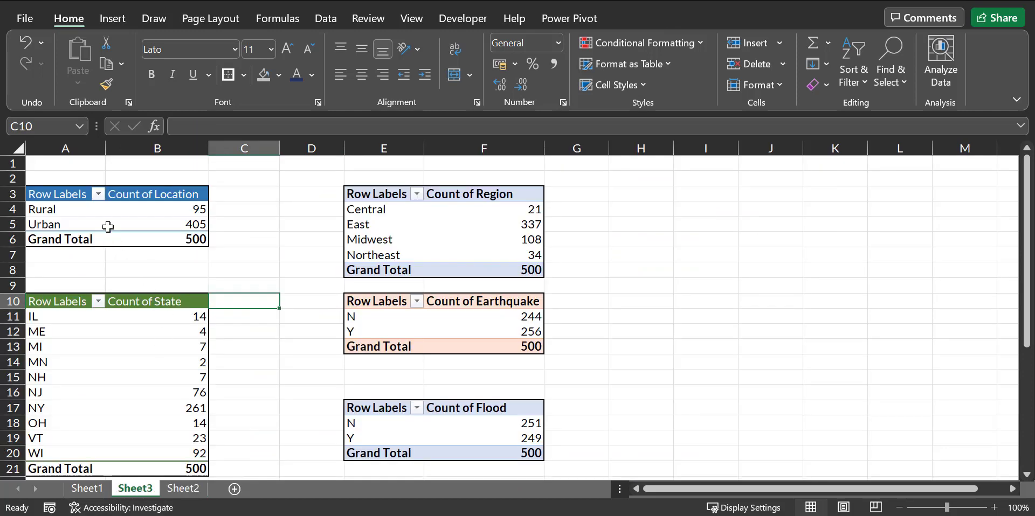
left_click(184, 210)
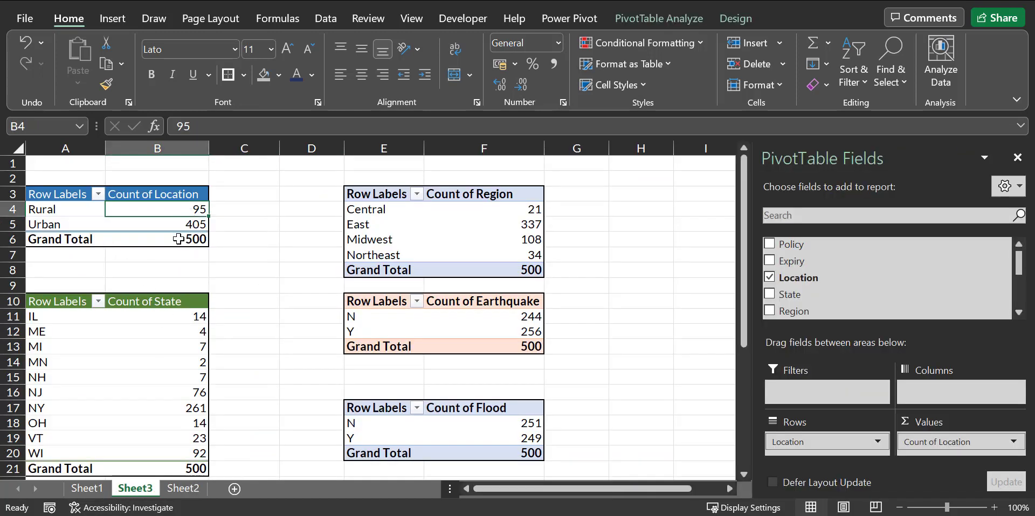
left_click(196, 228)
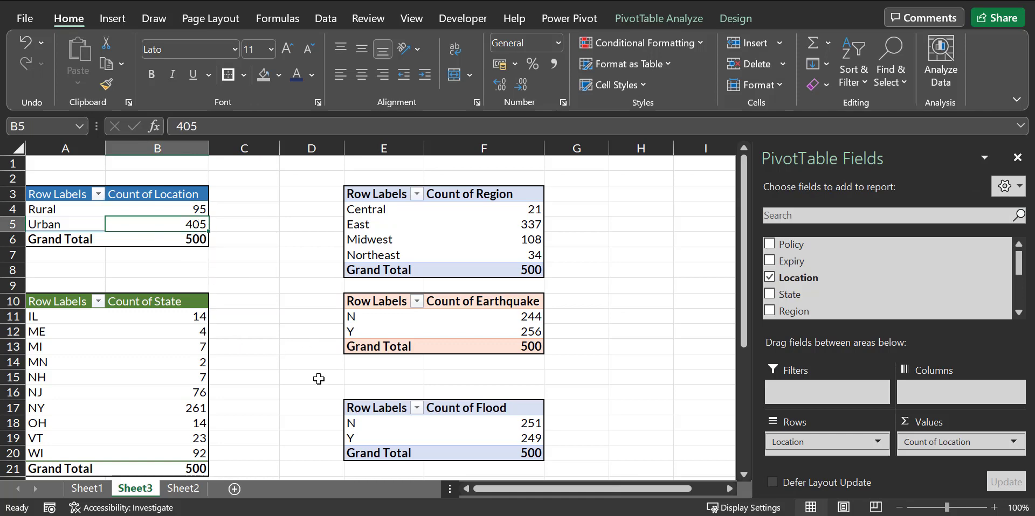
Review the State, Region, Earthquake and Flood columns of the policy data on Sheet2
left_click(183, 488)
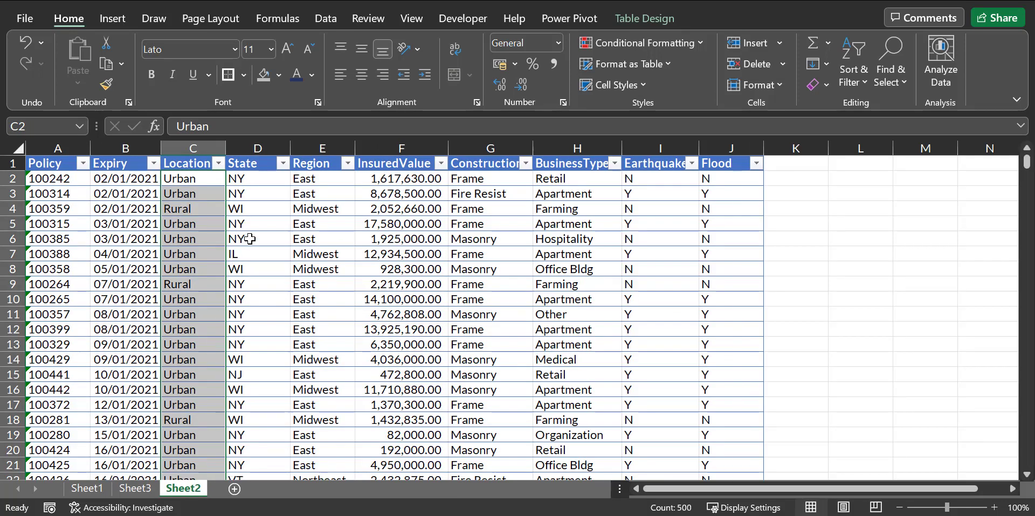
left_click(270, 164)
left_click(305, 161)
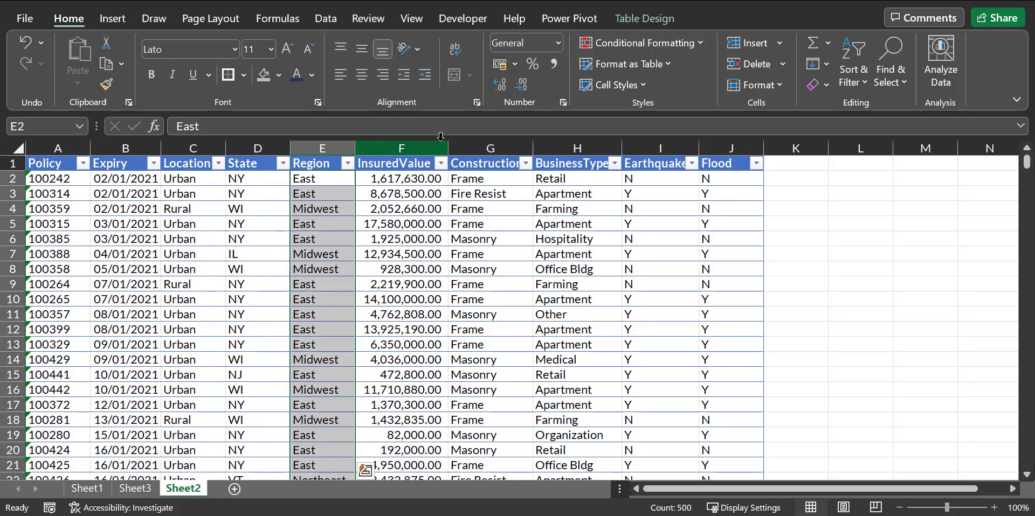
left_click(647, 146)
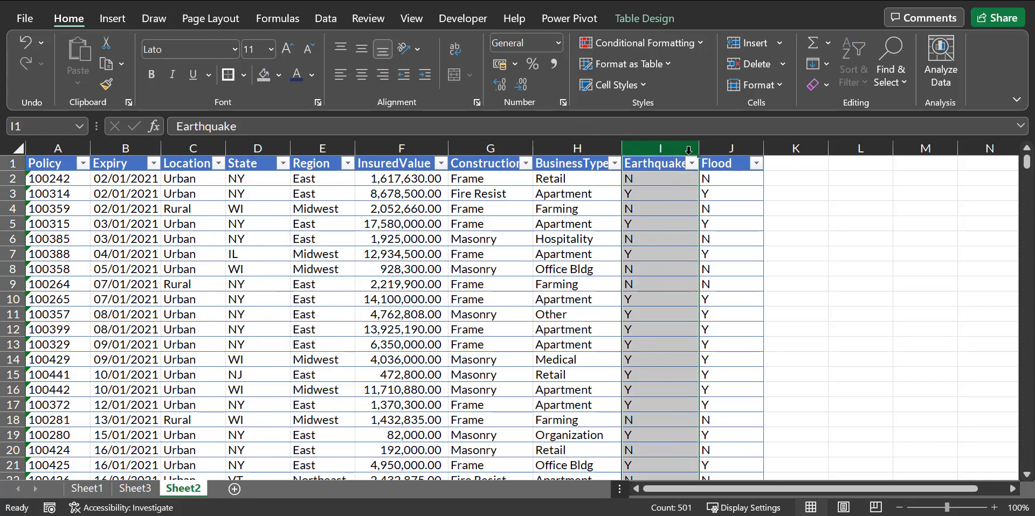
left_click(731, 148)
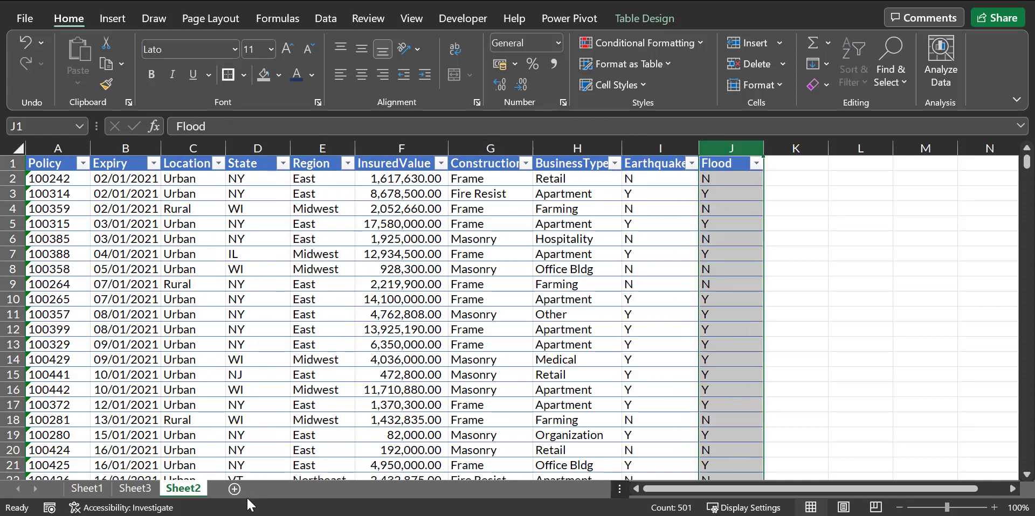
Examine the state labels and their counts in the State pivot table on Sheet3
left_click(134, 488)
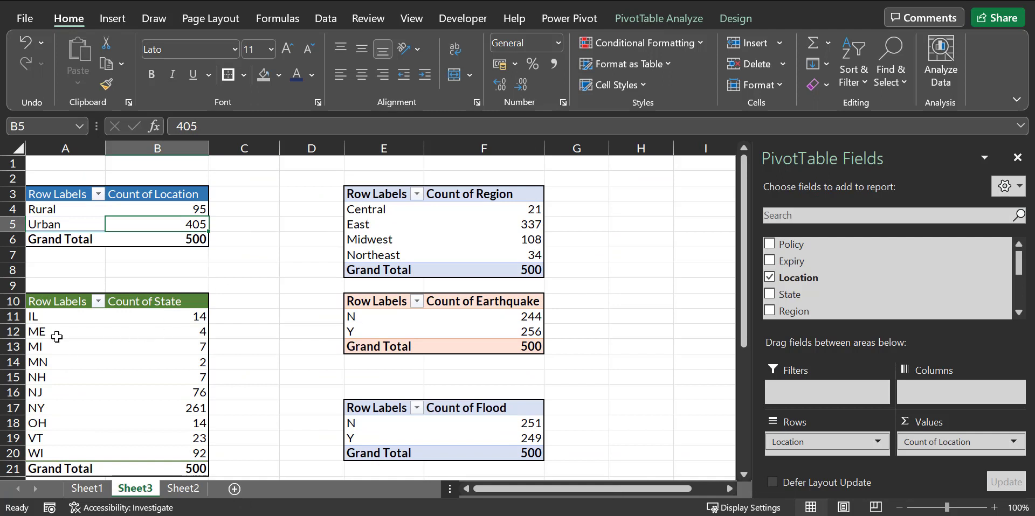
left_click(64, 319)
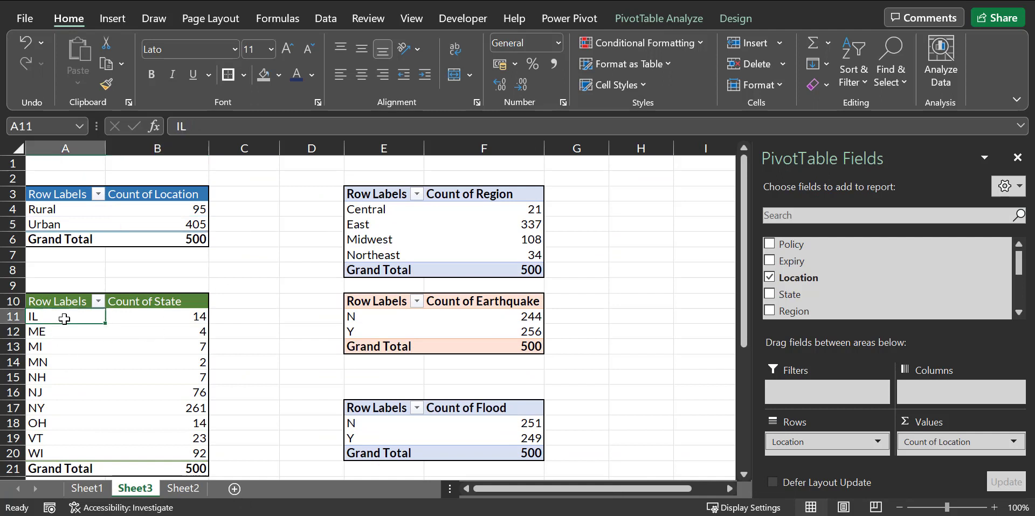
left_click(187, 321)
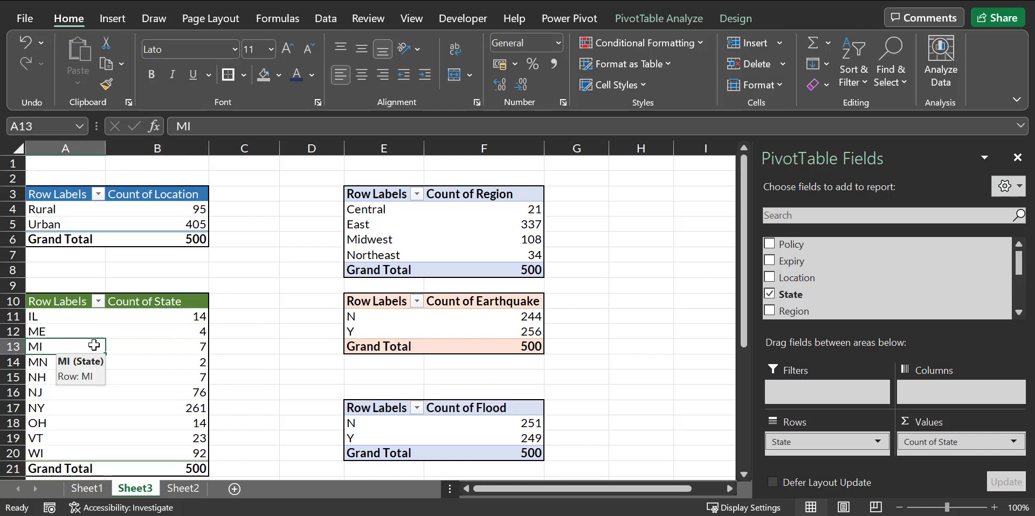
left_click(64, 373)
left_click(54, 369)
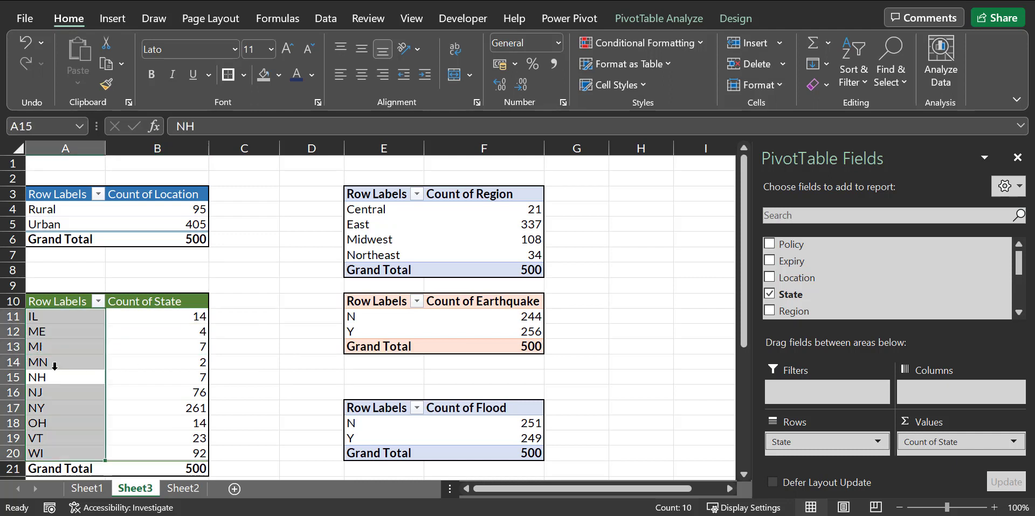
left_click(158, 372)
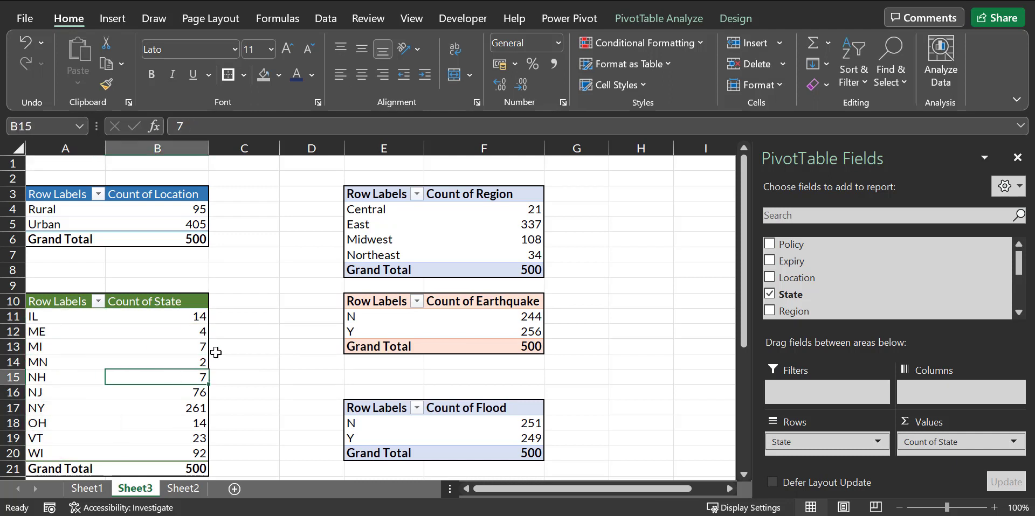
Examine the Region counts and compare the grand totals of the Location, Region and Earthquake pivot tables
left_click(393, 216)
left_click(521, 210)
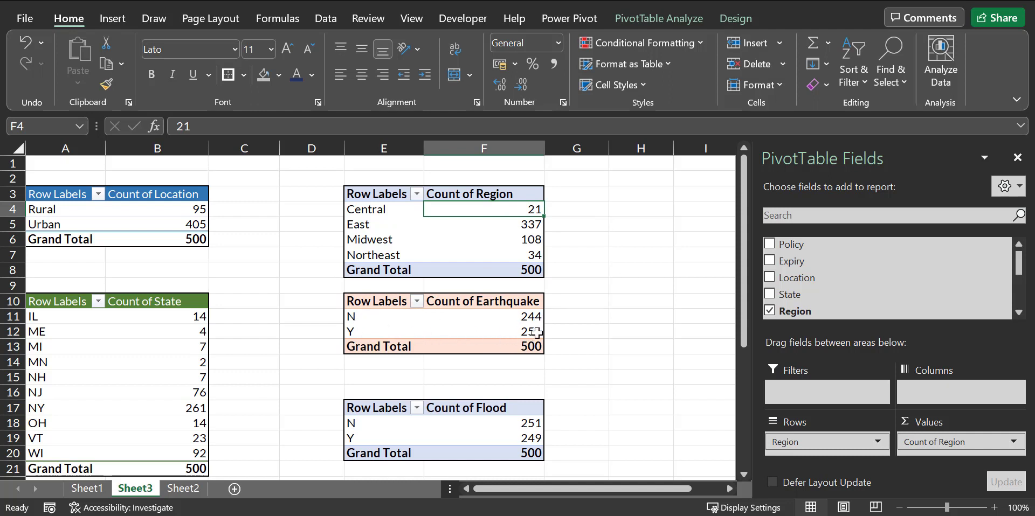
left_click(200, 239)
left_click(514, 270)
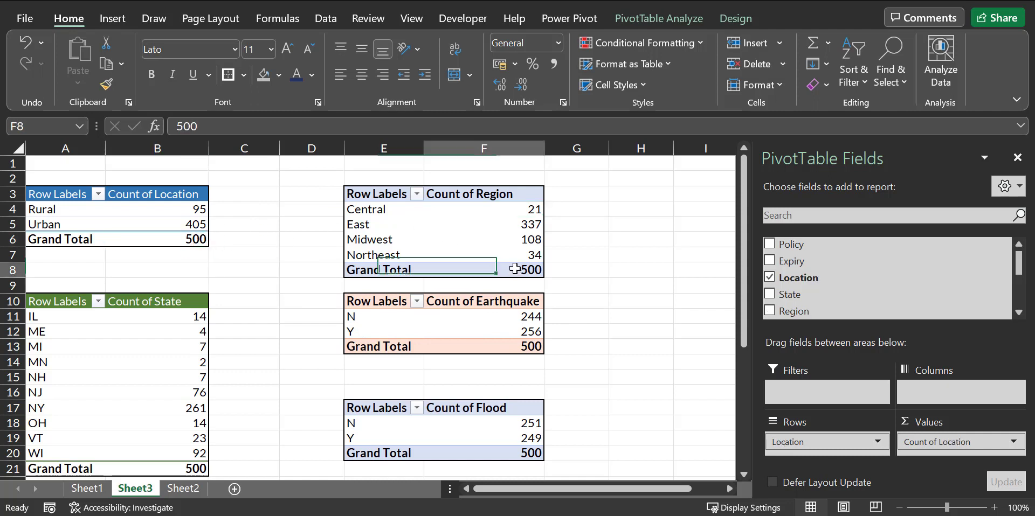
left_click(531, 346)
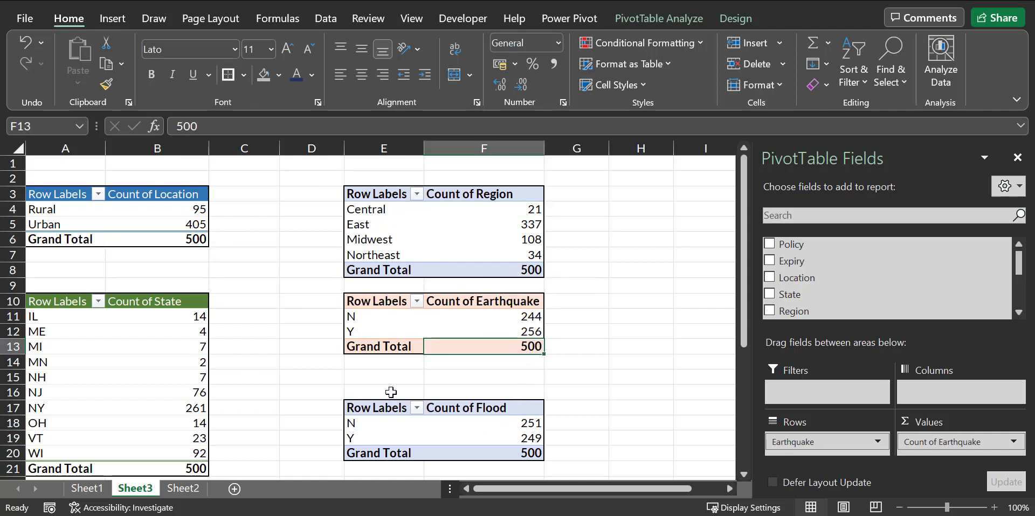
Insert a PivotTable on a new worksheet from the policy data on Sheet2
left_click(183, 488)
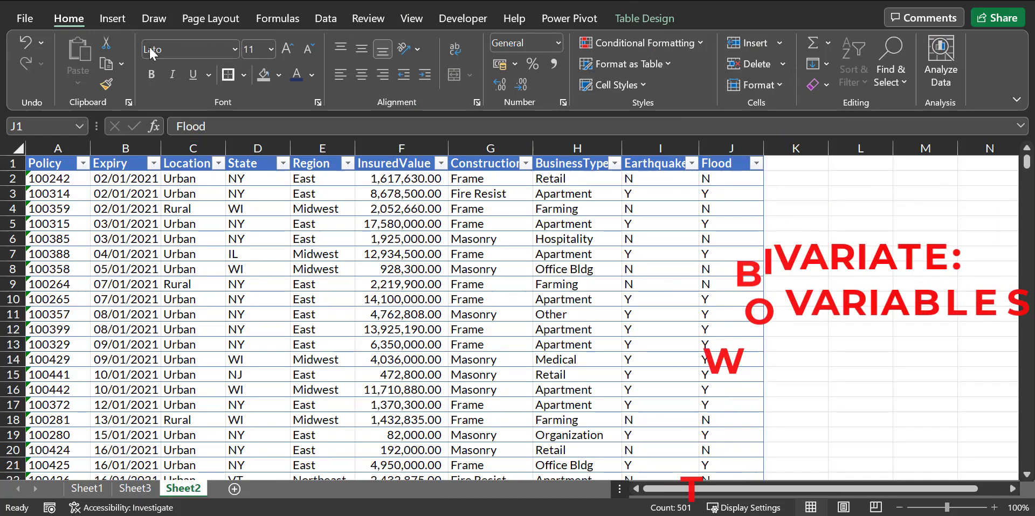
left_click(112, 21)
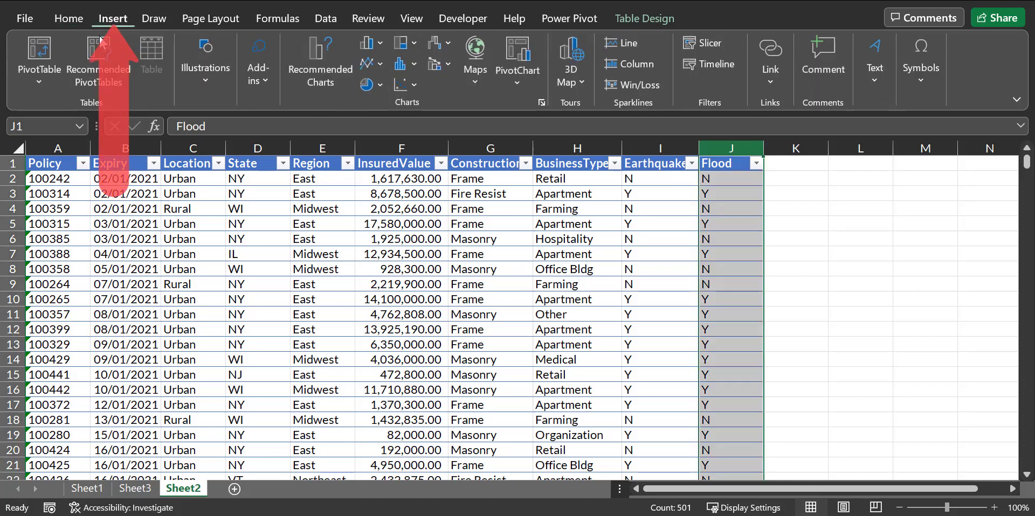
left_click(39, 54)
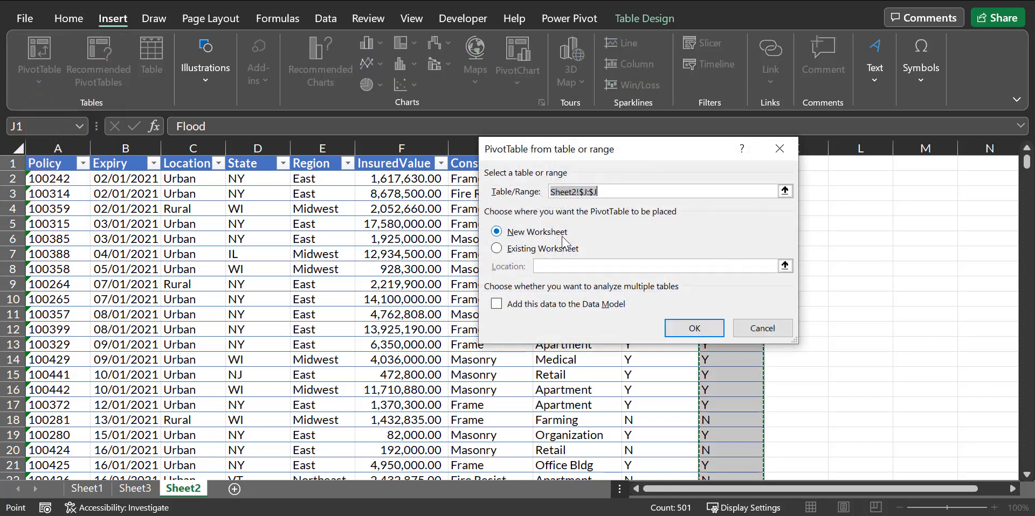
left_click(682, 330)
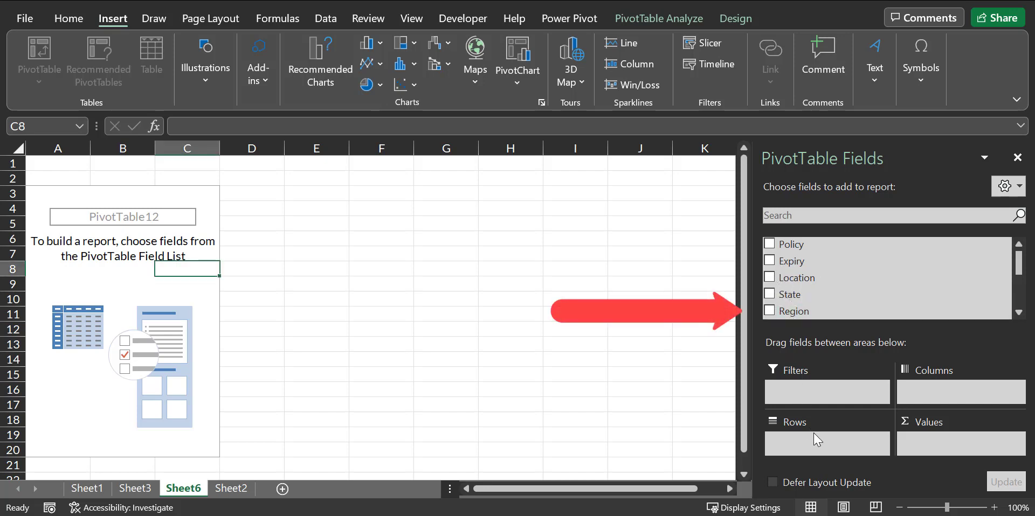
Build a Region by Location cross-tabulation with Region as rows, Location as columns and Count of Location as values
left_click(770, 311)
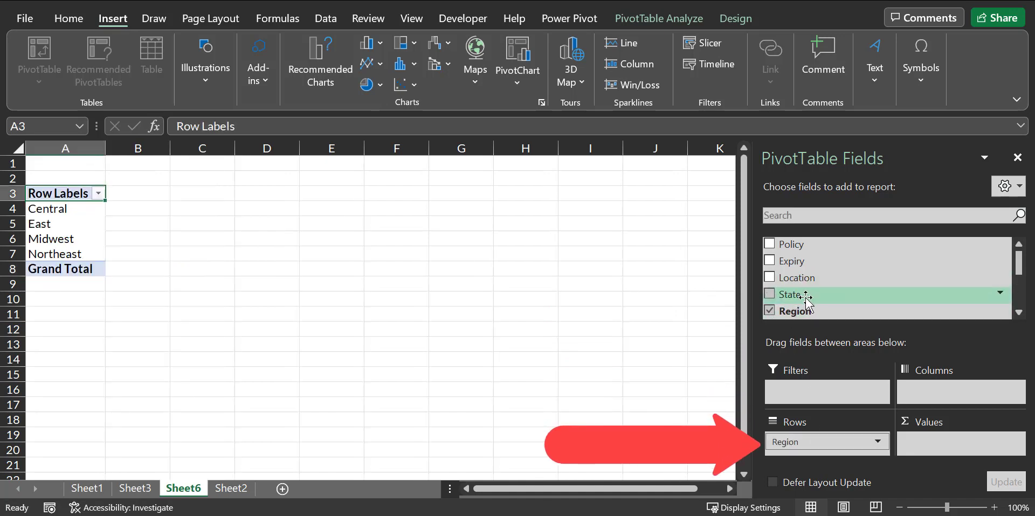
left_click_drag(803, 277, 935, 402)
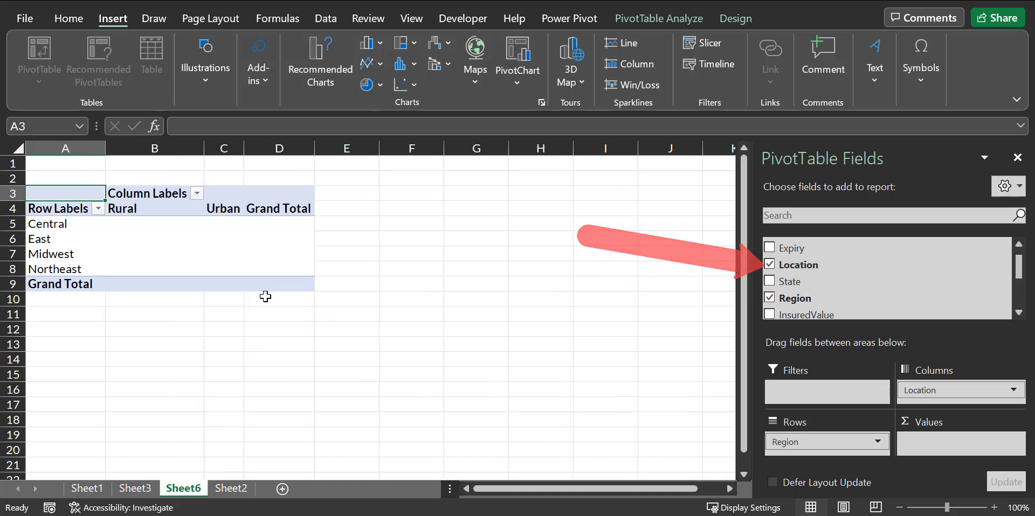
left_click(54, 227)
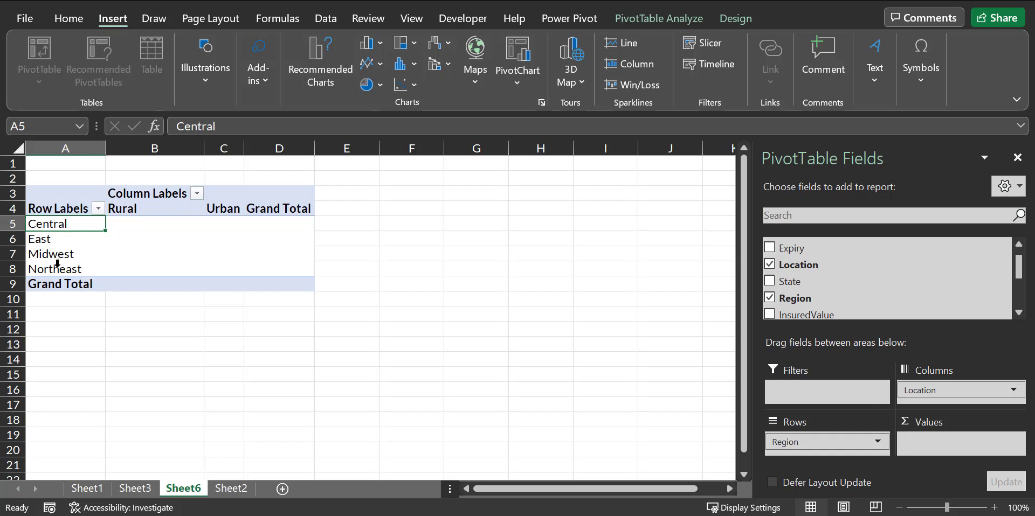
left_click(55, 249)
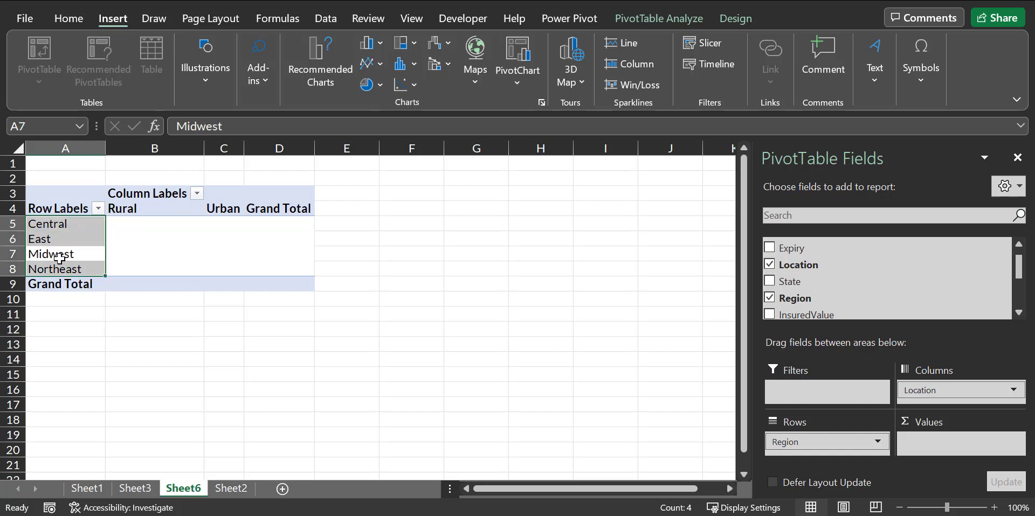
left_click(137, 210)
left_click(217, 208)
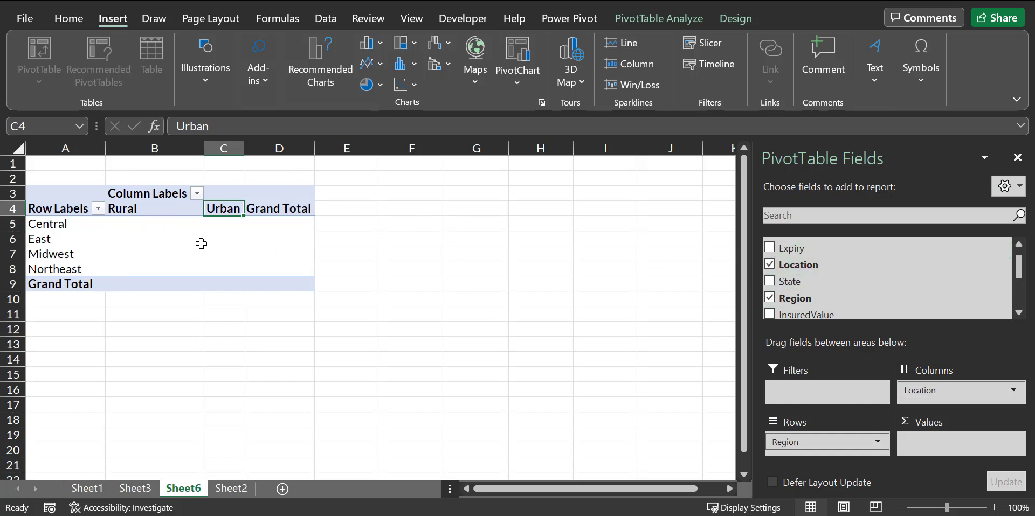
left_click_drag(833, 265, 955, 447)
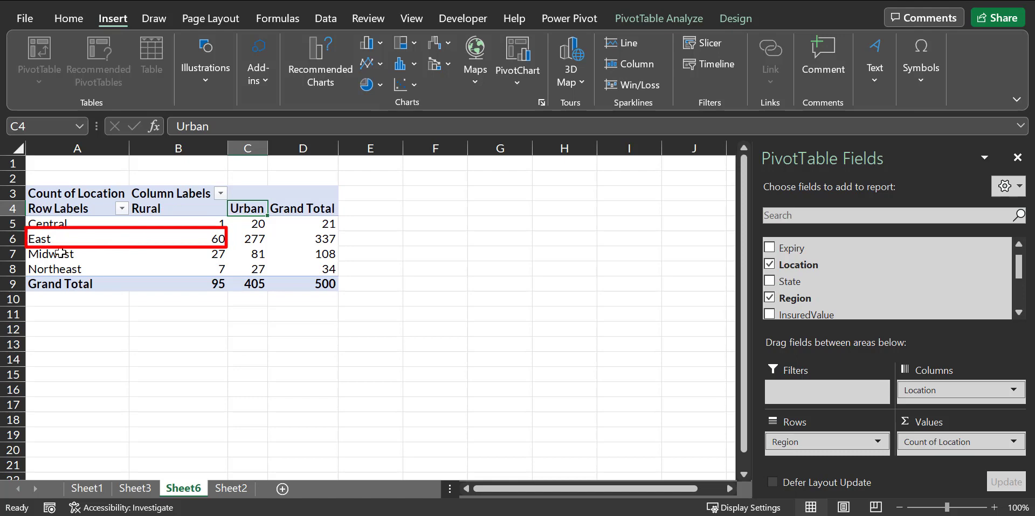
left_click(221, 254)
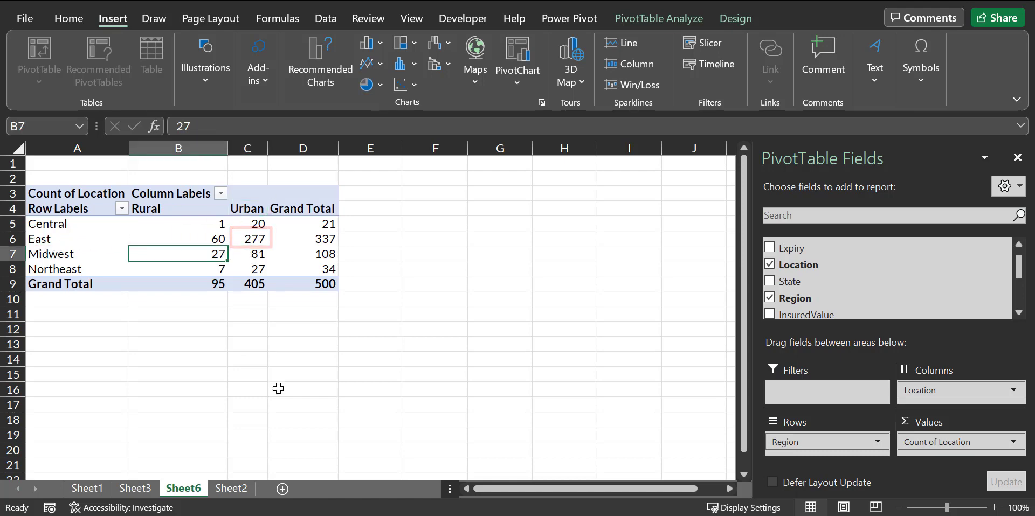
Insert another PivotTable on a new worksheet, using Table2 on Sheet2 as the source
left_click(232, 489)
left_click(338, 279)
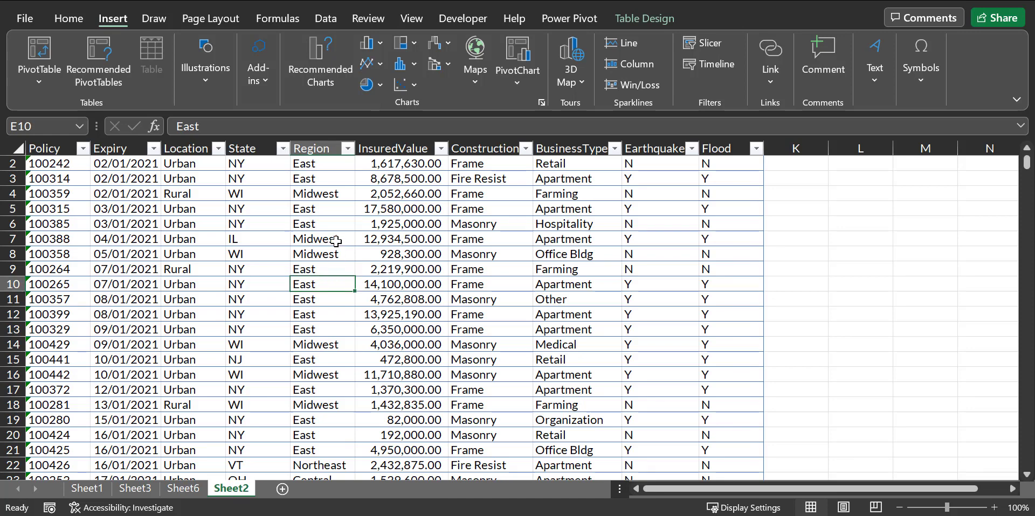
scroll(340, 240, "up", 1)
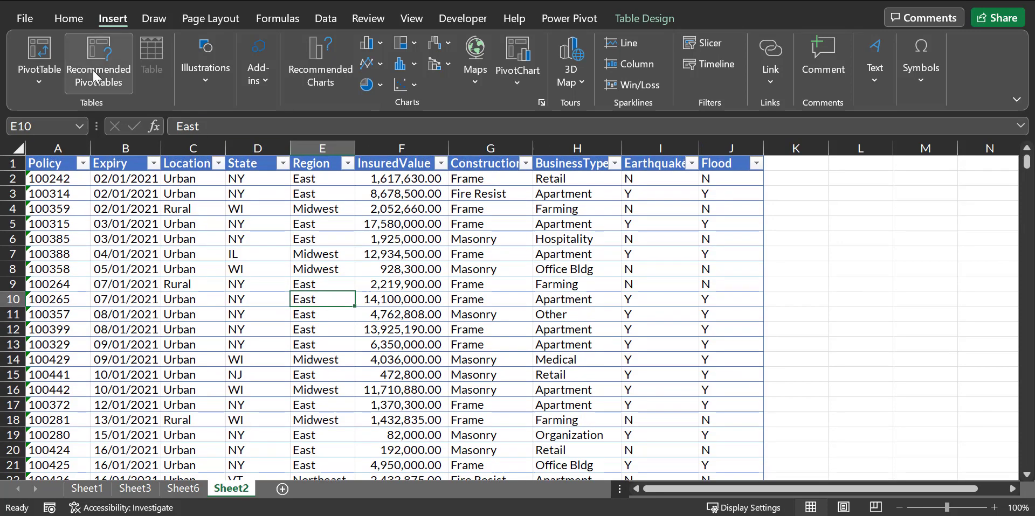
left_click(39, 52)
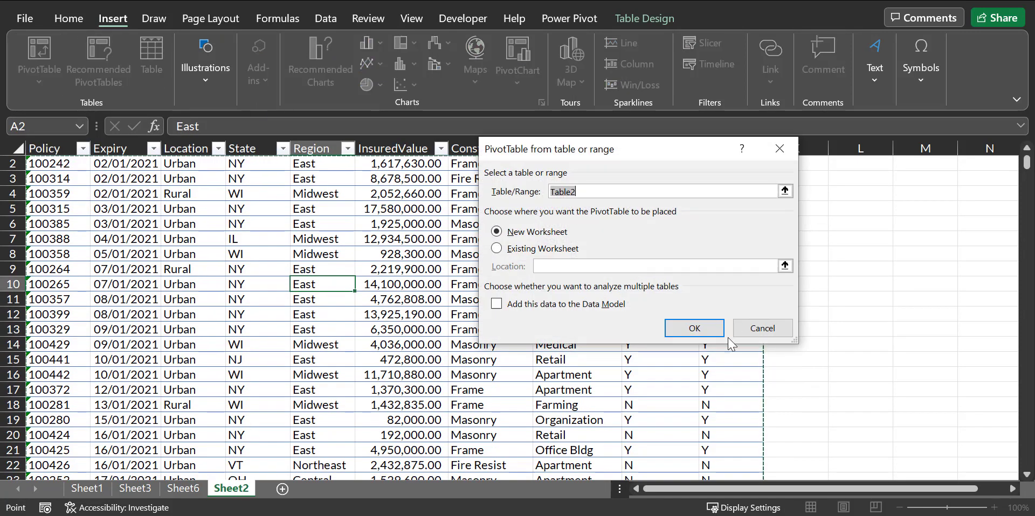
left_click(700, 337)
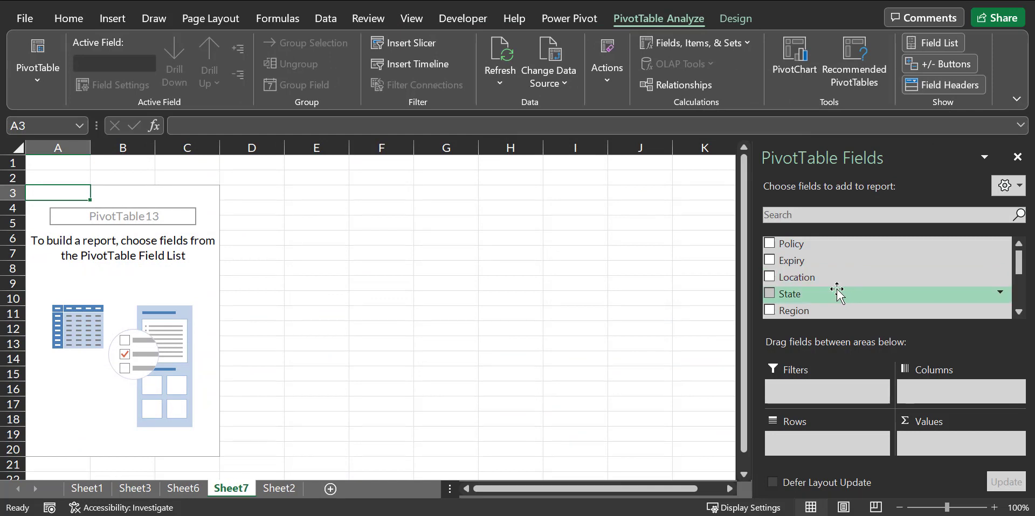
Build a BusinessType by Earthquake cross-tabulation with BusinessType as rows, Earthquake as columns and Count of Earthquake as values
scroll(842, 291, "down", 3)
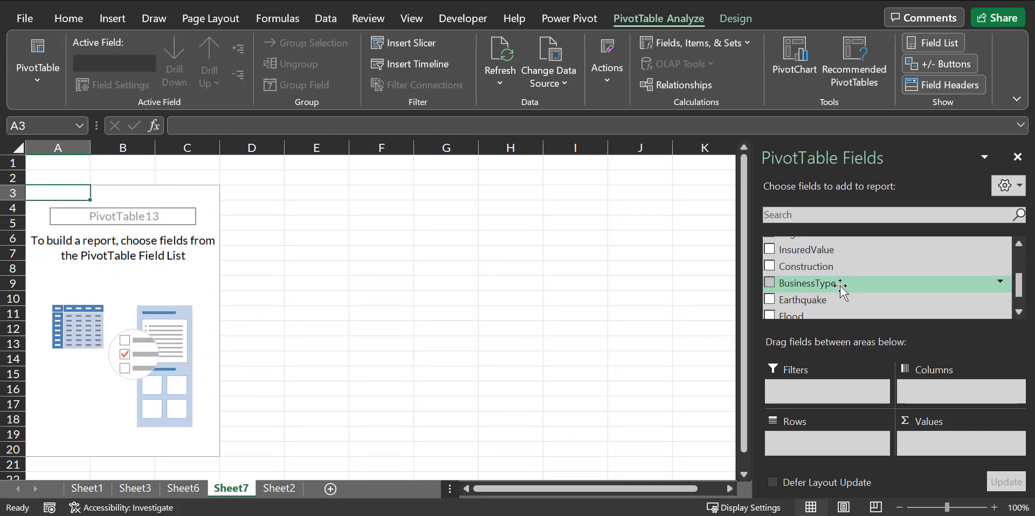
left_click(770, 283)
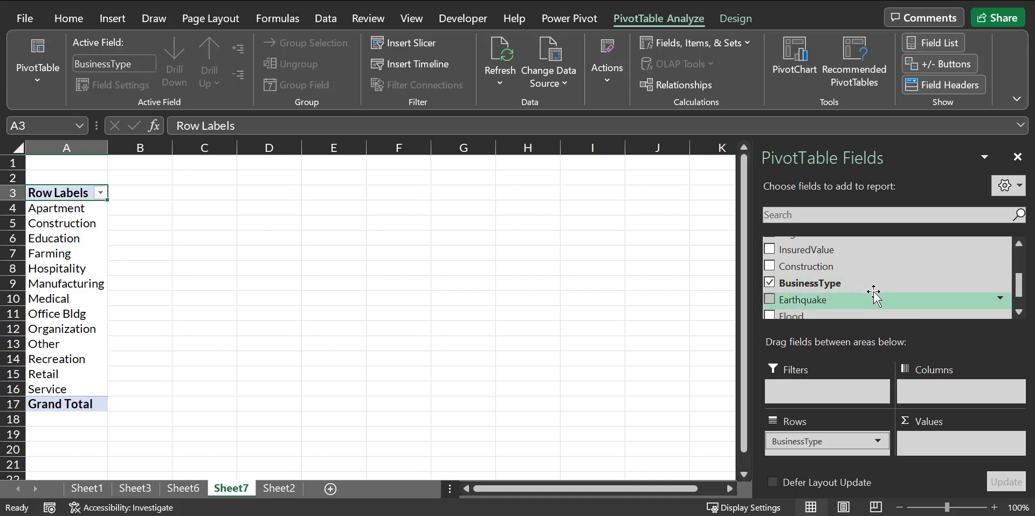
scroll(827, 268, "down", 1)
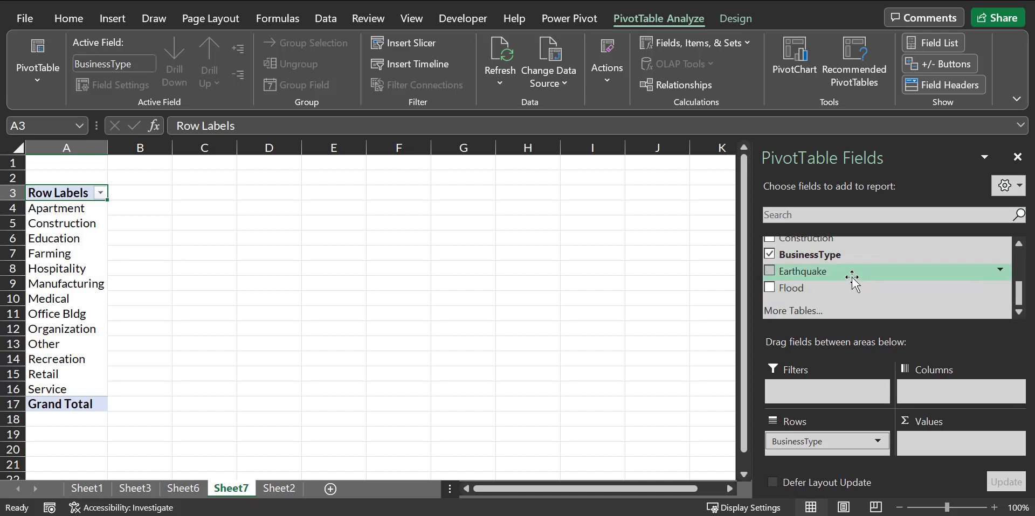
left_click_drag(853, 279, 945, 397)
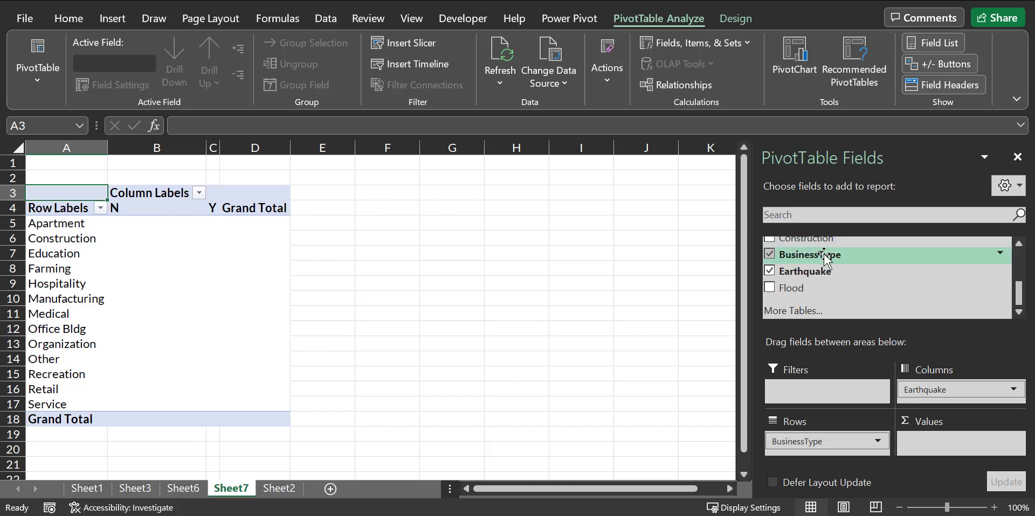
left_click_drag(819, 276, 953, 458)
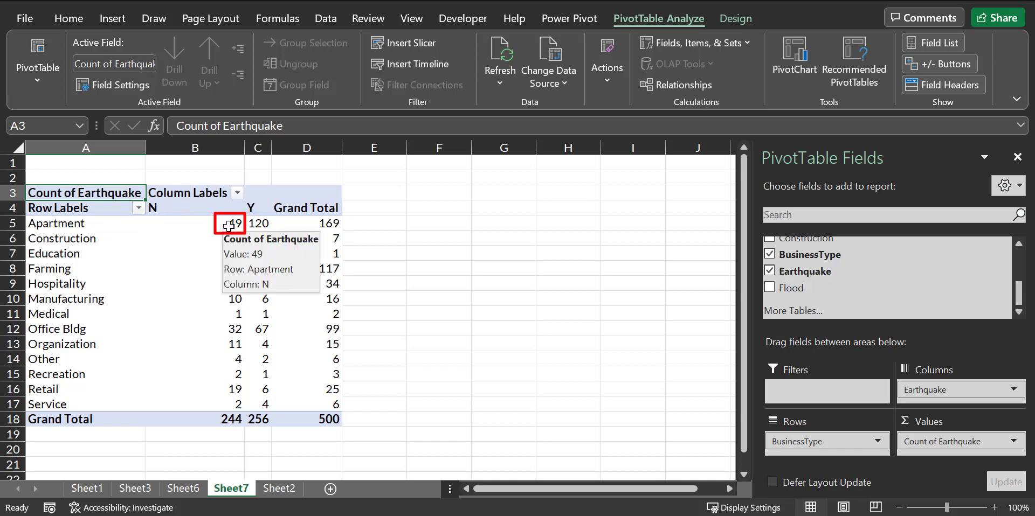
Examine the earthquake N and Y counts for individual business types in the new pivot table
left_click(197, 235)
left_click(178, 294)
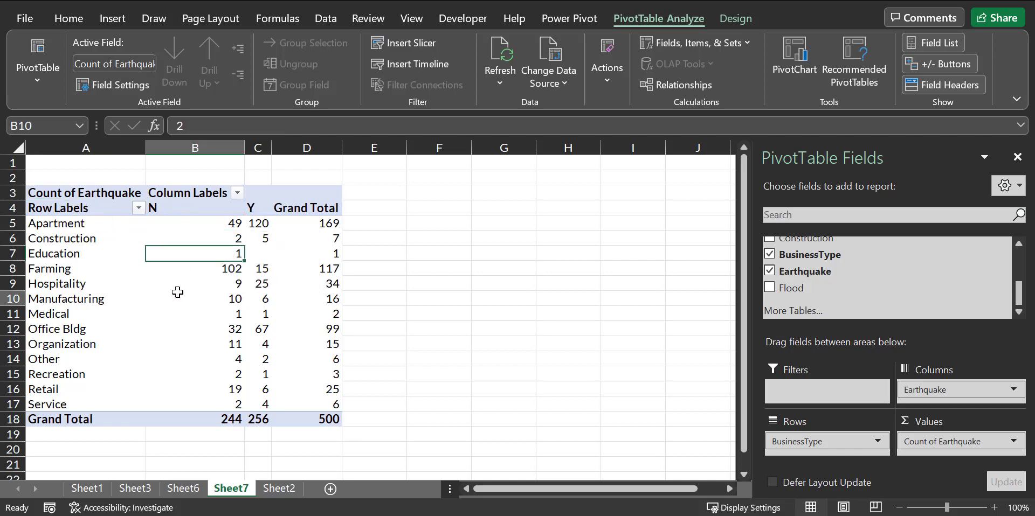
left_click(283, 268)
left_click(238, 333)
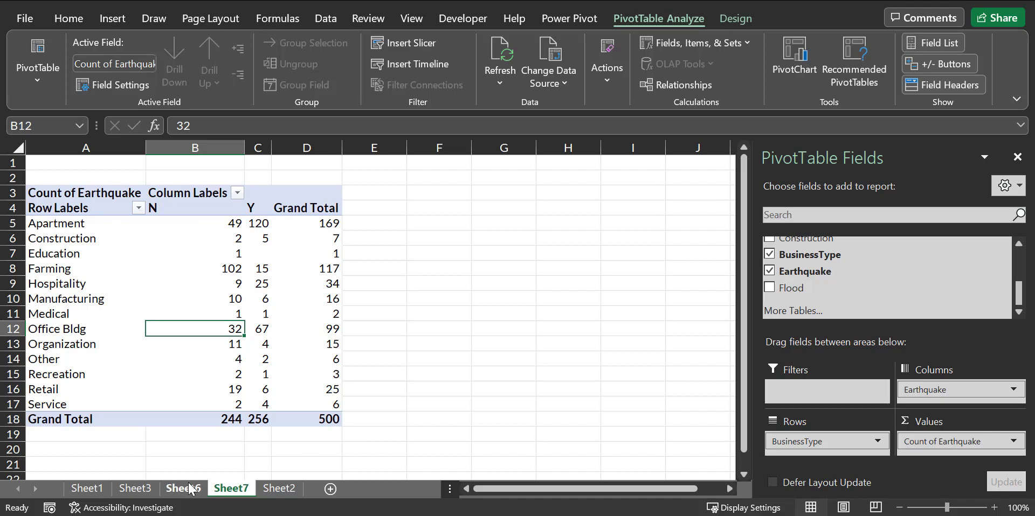
Review the BusinessType, Earthquake, Location and State data columns in the policy table on Sheet2 by selecting each one
left_click(275, 489)
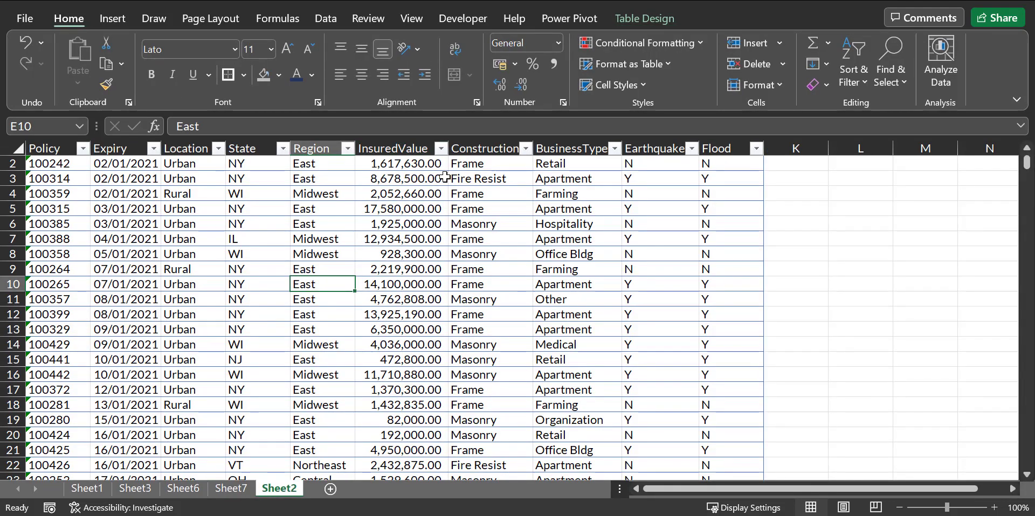
left_click(558, 140)
left_click(638, 146)
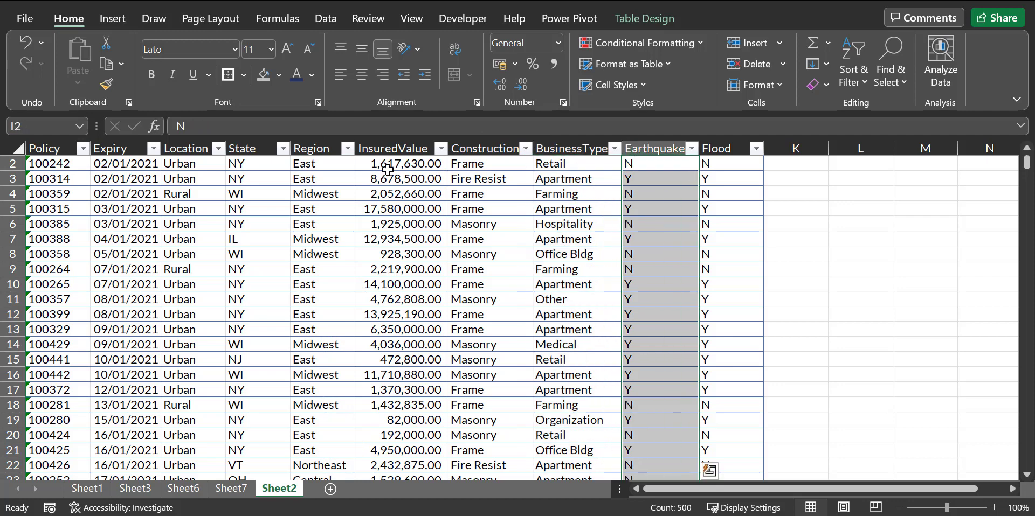
left_click(203, 140)
left_click(243, 144)
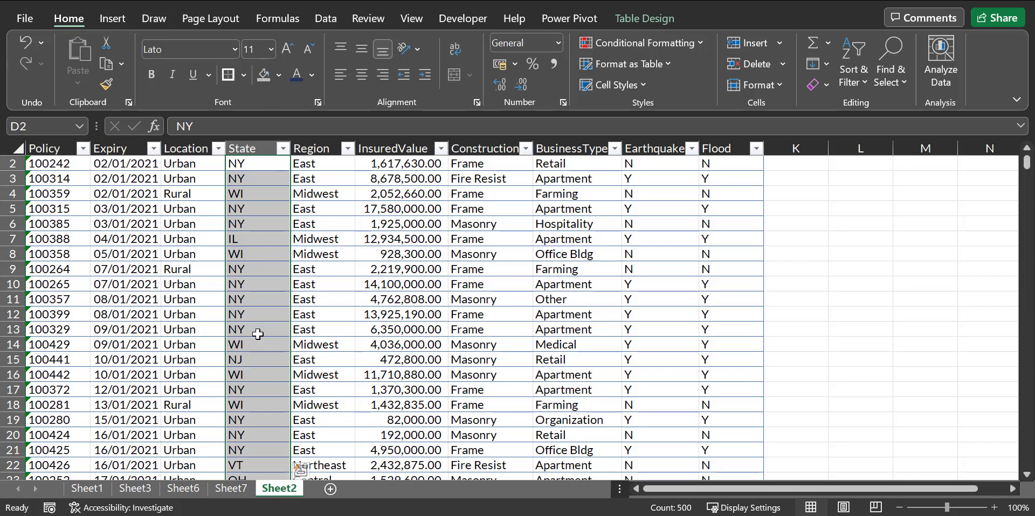
Compare the Region by Location pivot table on Sheet6 with the BusinessType by Earthquake pivot table on Sheet7
left_click(227, 493)
left_click(183, 493)
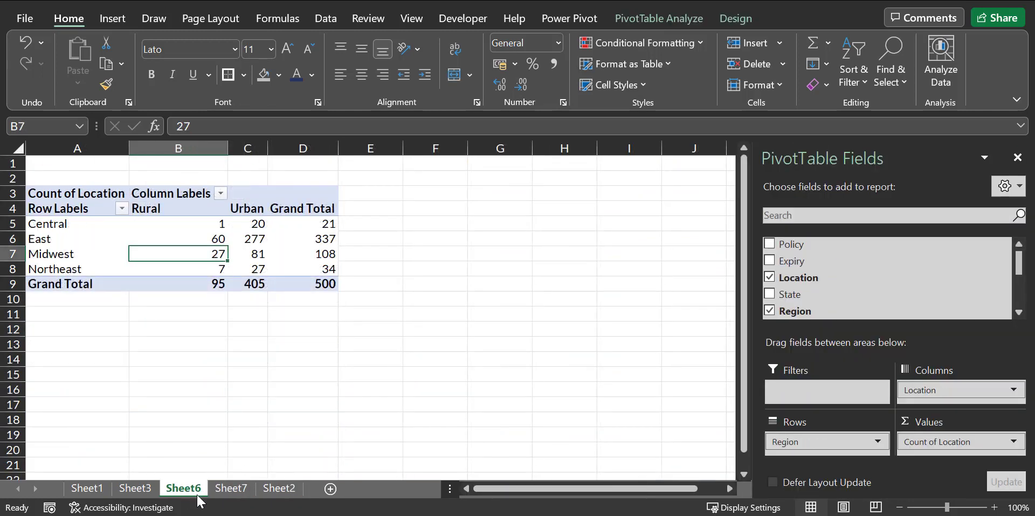
left_click(227, 490)
mouse_move(261, 343)
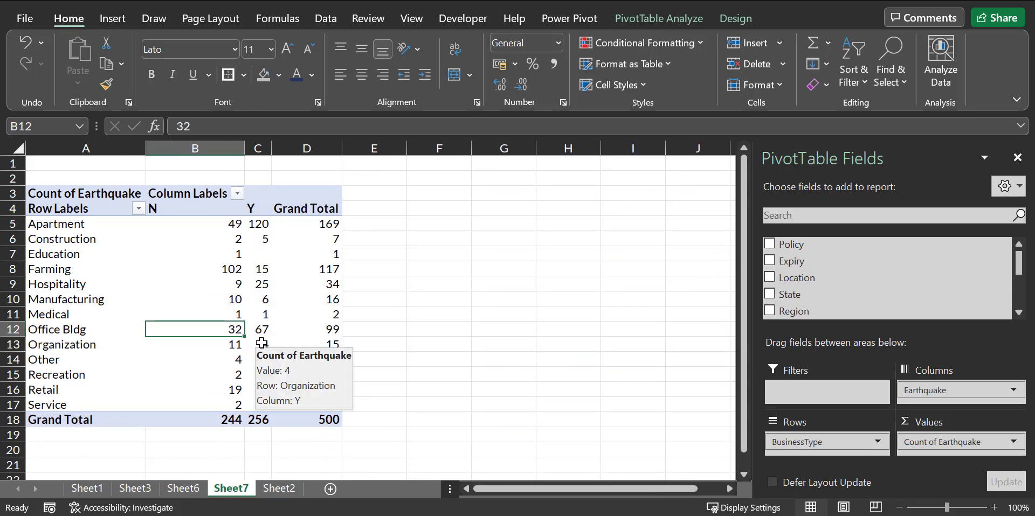